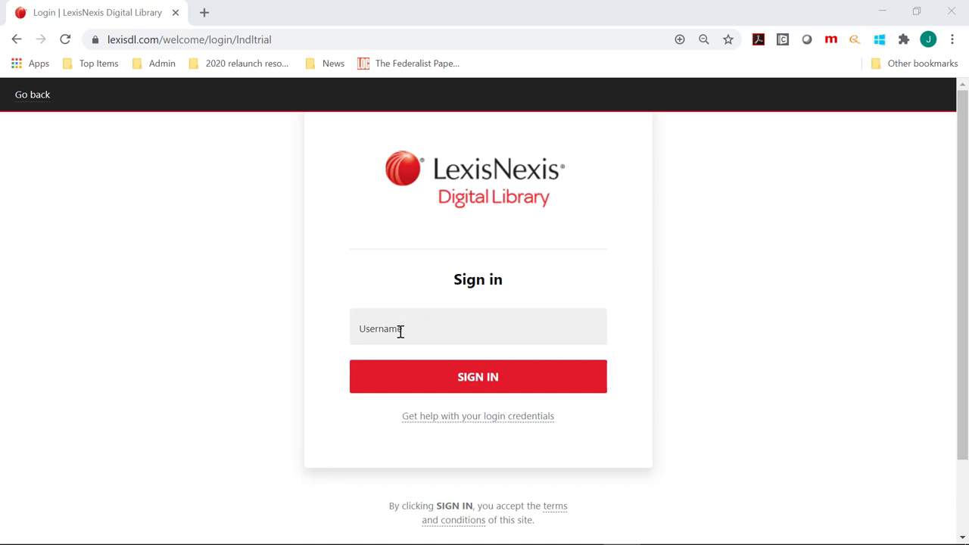
# Sign in to the digital library by entering the account username
pyautogui.click(400, 333)
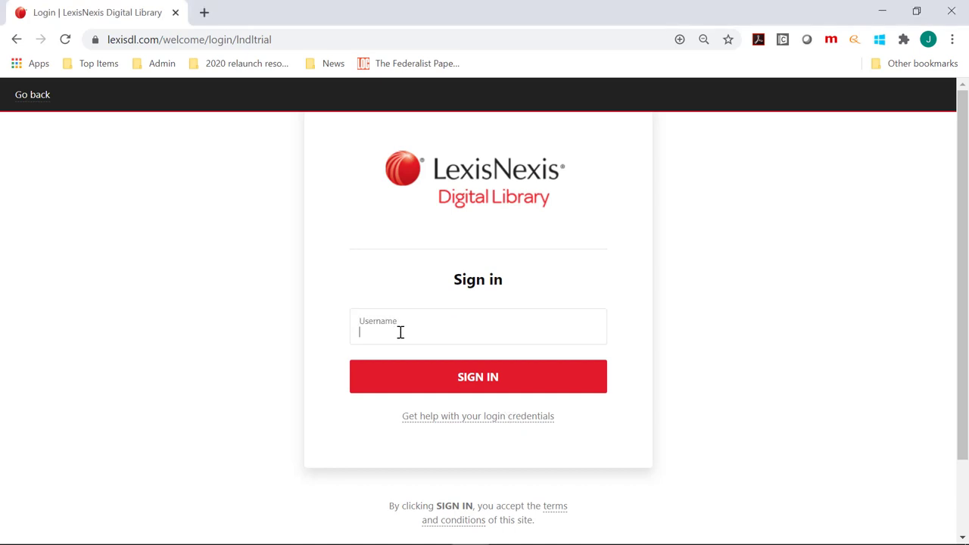
pyautogui.write('geugwq')
pyautogui.press('Return')
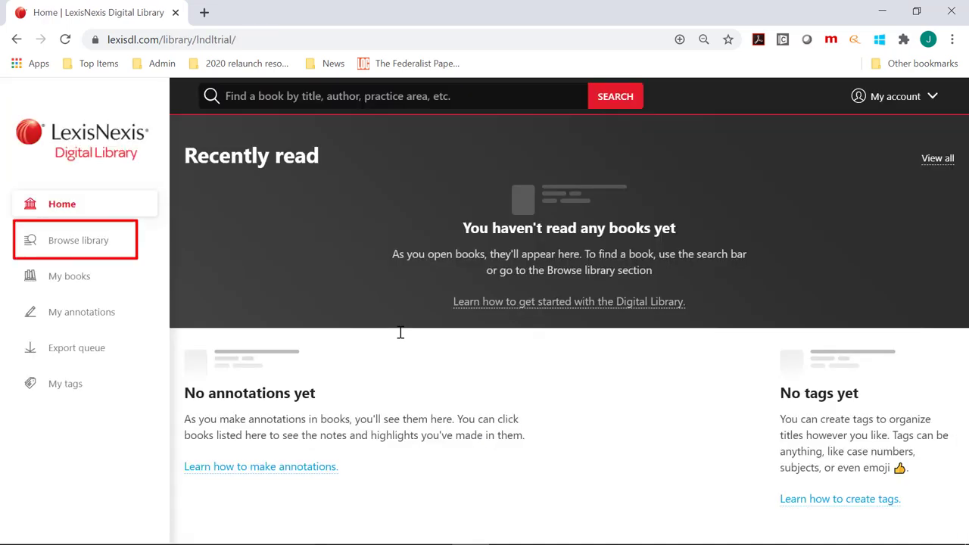
# Browse the library and open the recently added book Advanced Torts for reading
pyautogui.click(95, 242)
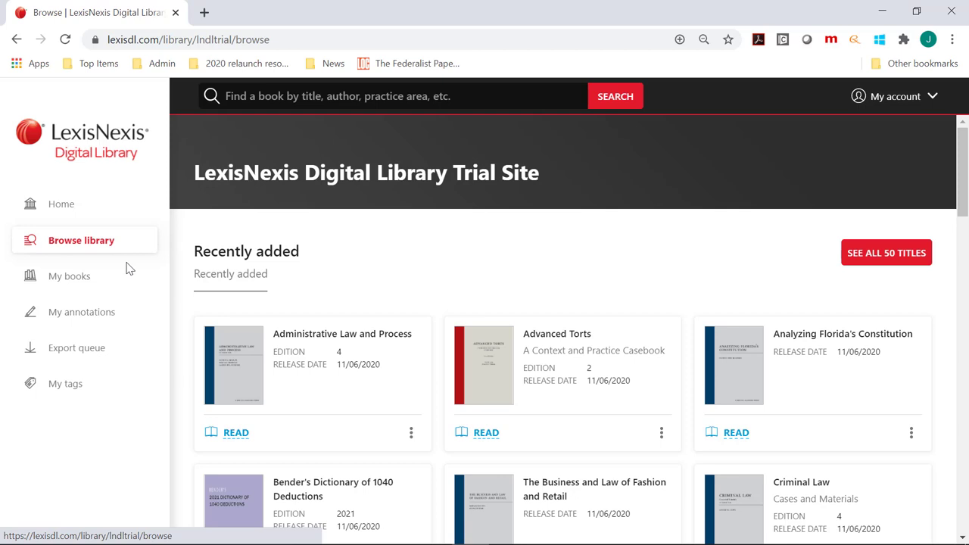
pyautogui.click(493, 438)
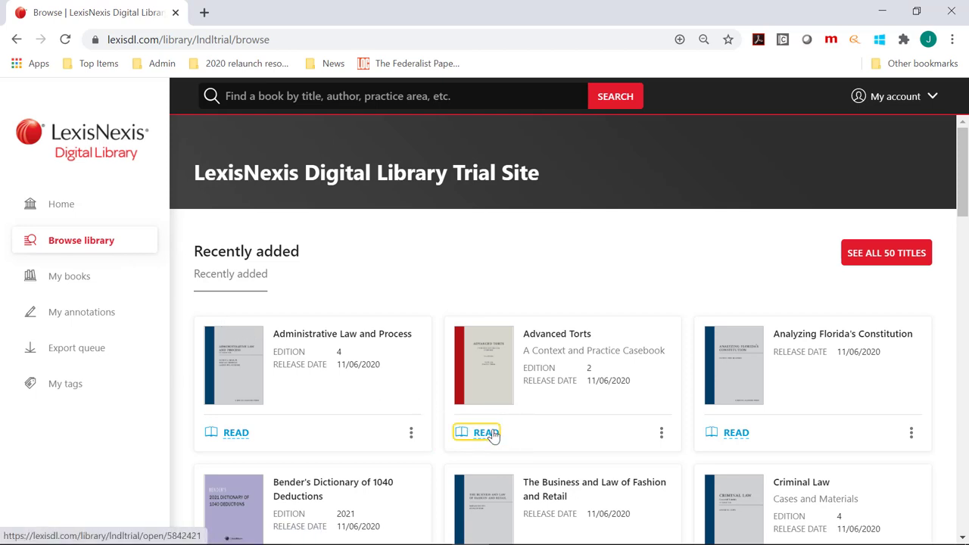
pyautogui.click(493, 433)
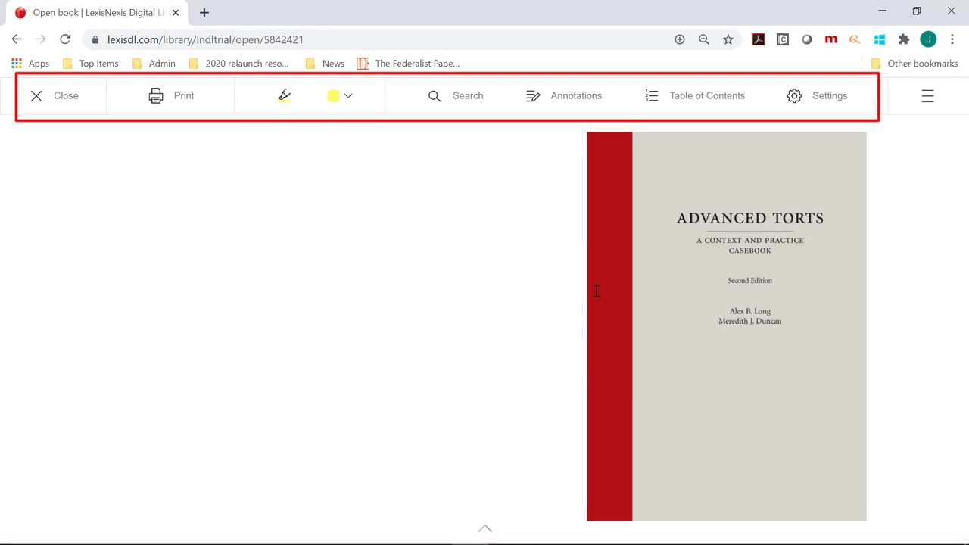
# Page through the opening pages of Advanced Torts, going three pages forward and one page back
pyautogui.click(930, 301)
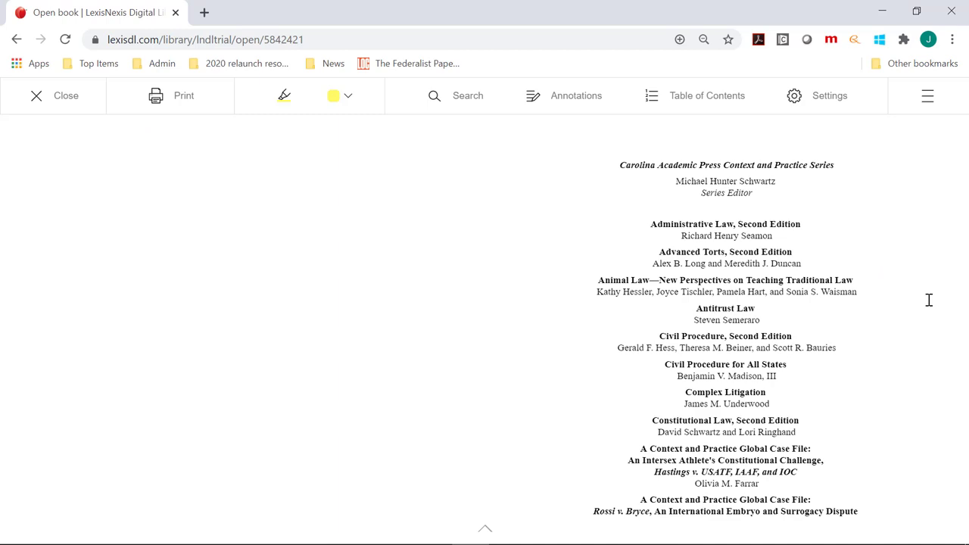
pyautogui.click(930, 302)
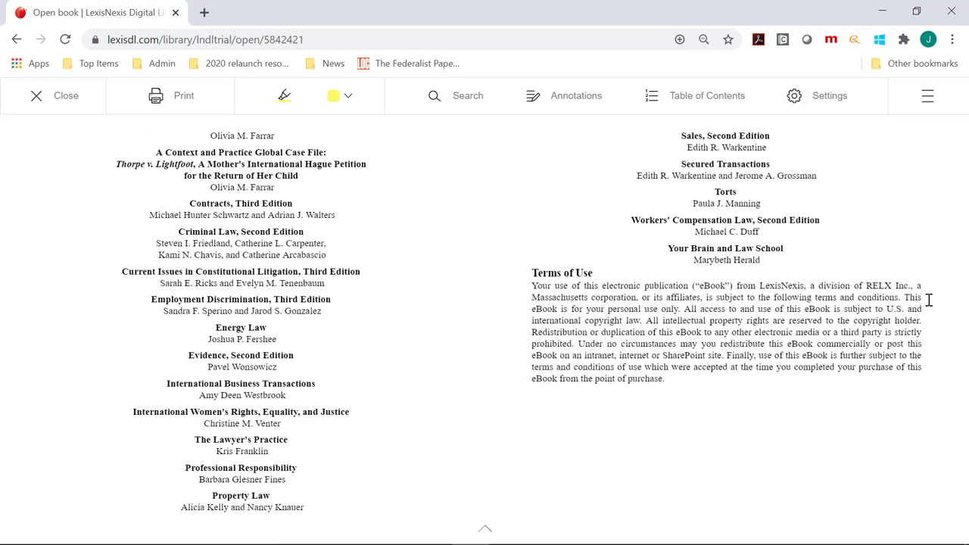
pyautogui.click(930, 302)
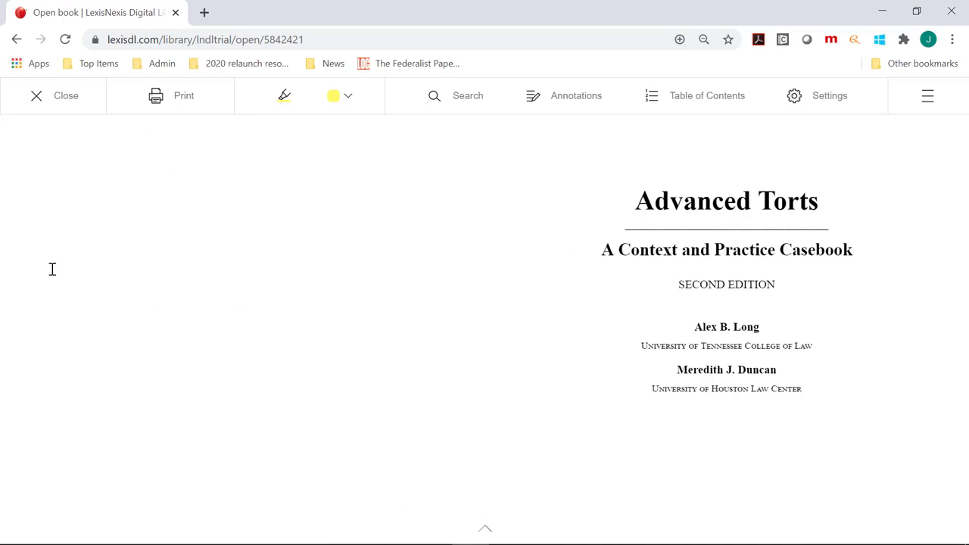
pyautogui.click(10, 270)
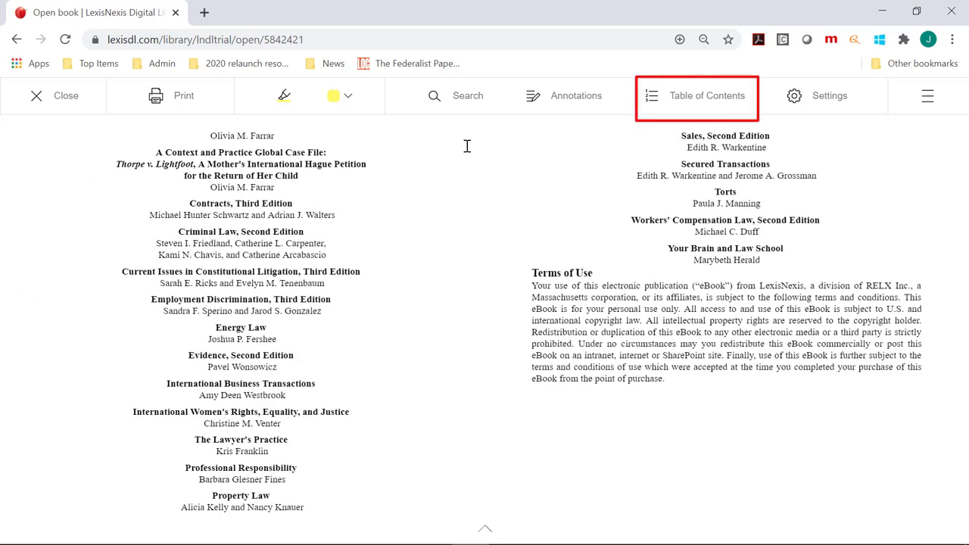
# Jump to Chapter 4, Professional Malpractice: Duty and Breach, from the book's table of contents
pyautogui.click(696, 101)
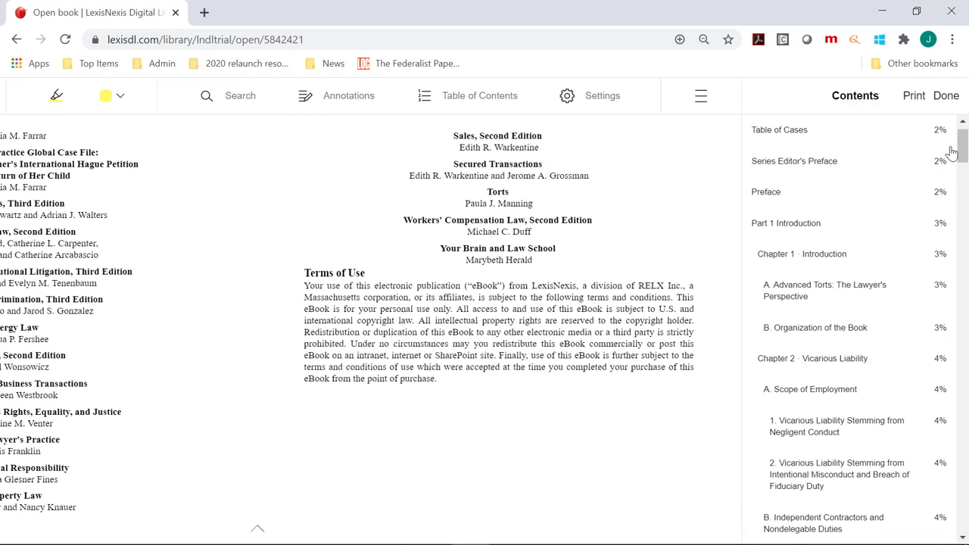
pyautogui.moveTo(963, 151); pyautogui.dragTo(961, 214)
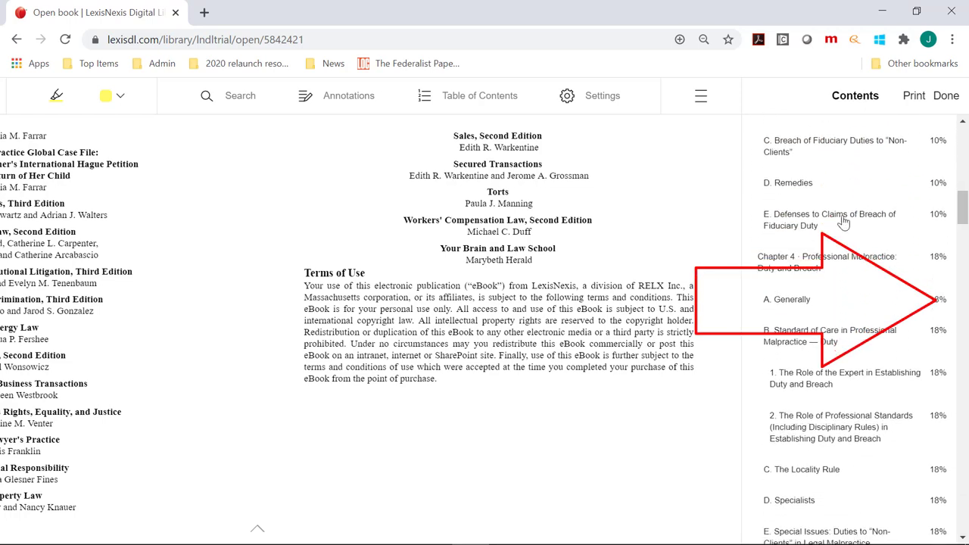
pyautogui.click(801, 271)
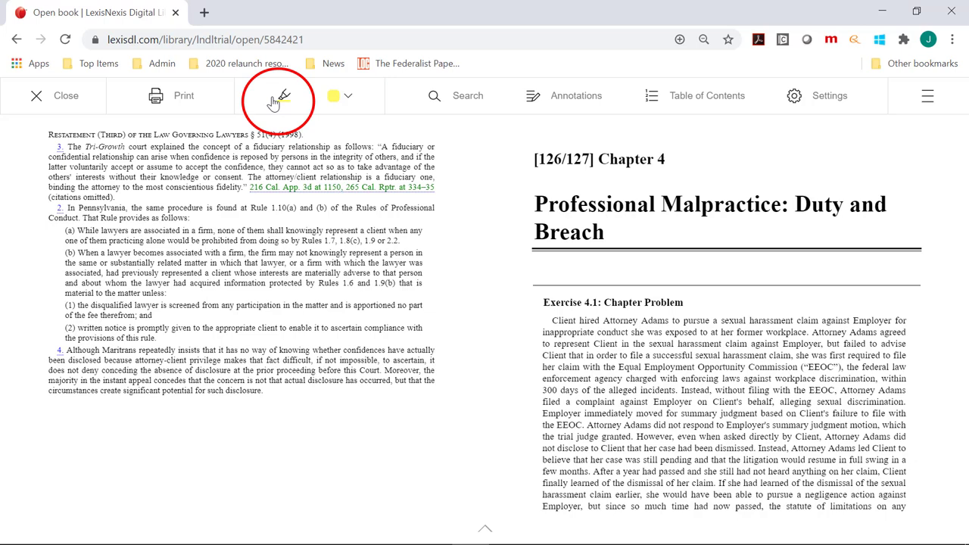
# Highlight the Exercise 4.1 passage from "Client hired Attorney Adams" through "failure to file with the EEOC" in yellow and attach the note "example note"
pyautogui.click(274, 102)
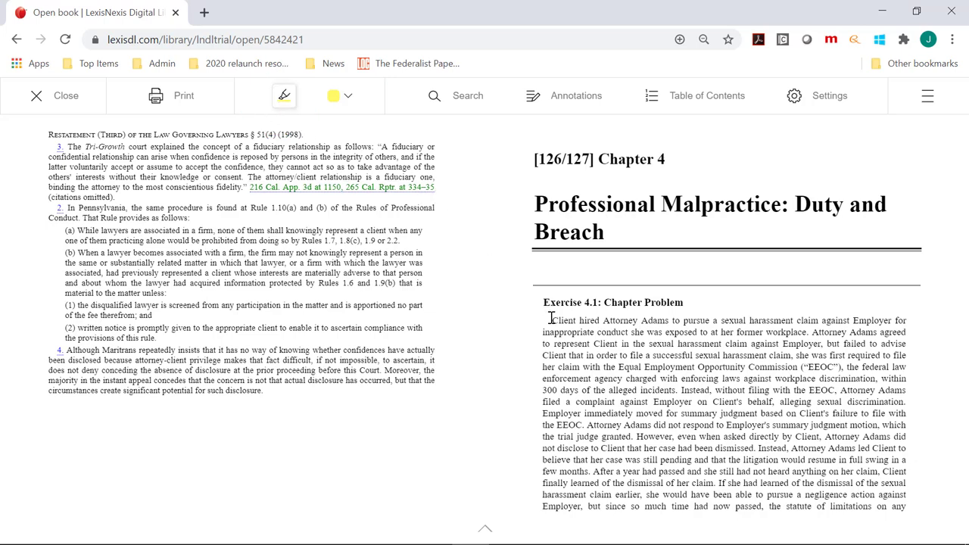
pyautogui.moveTo(553, 320)
pyautogui.mouseDown()
pyautogui.moveTo(622, 340)
pyautogui.moveTo(749, 403)
pyautogui.moveTo(680, 423)
pyautogui.moveTo(583, 424)
pyautogui.mouseUp()
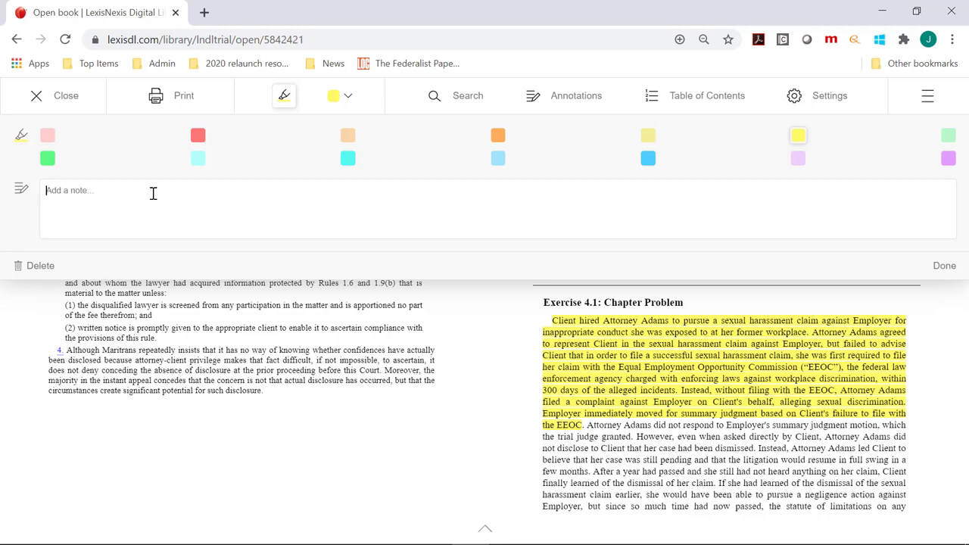
pyautogui.write('example note')
pyautogui.click(944, 266)
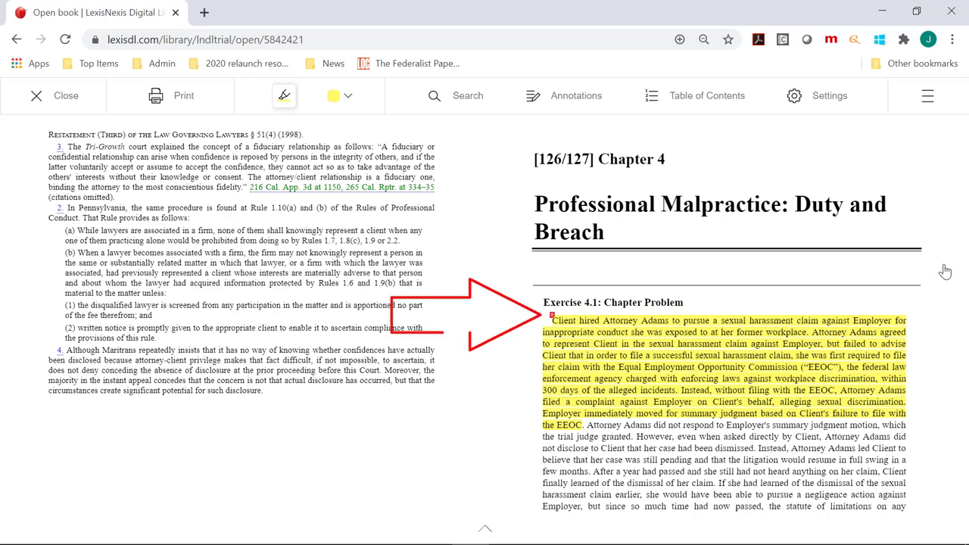
# Review the annotations list inside Advanced Torts and close the book
pyautogui.click(561, 101)
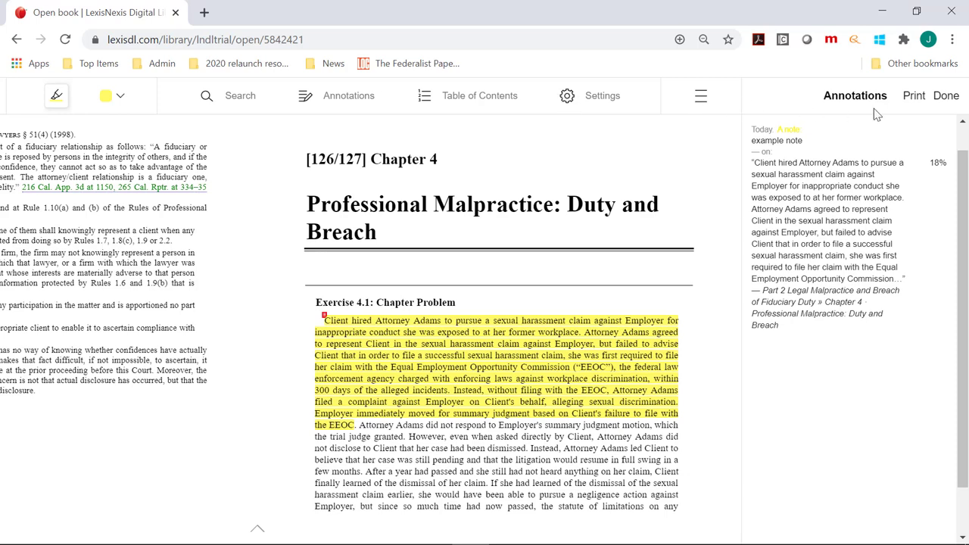
pyautogui.click(945, 98)
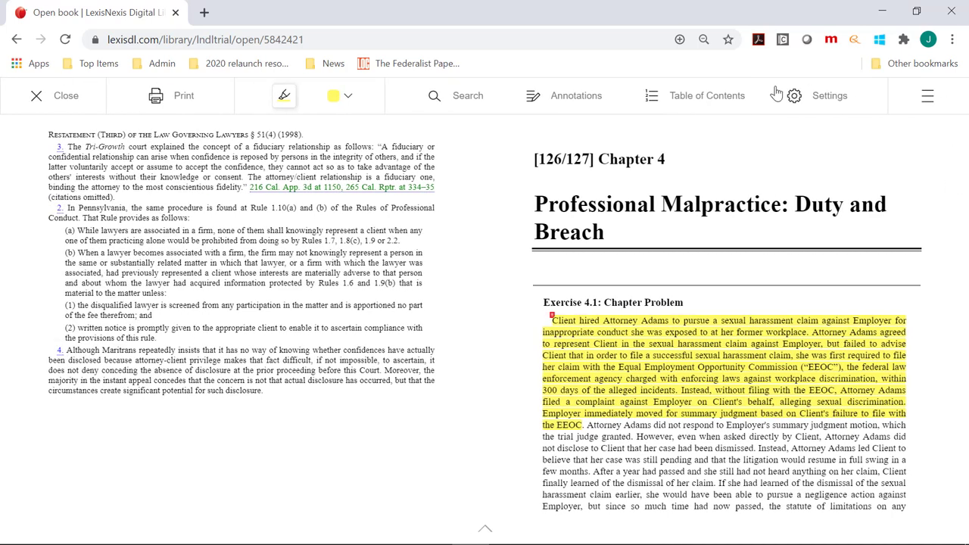
pyautogui.click(73, 99)
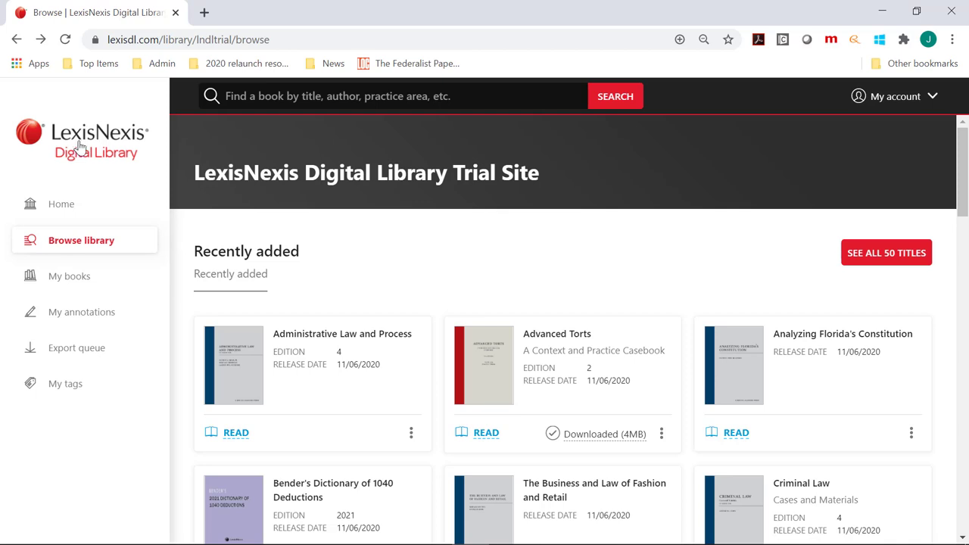
# Return to the home page and view the saved annotations for Advanced Torts in My annotations
pyautogui.click(58, 212)
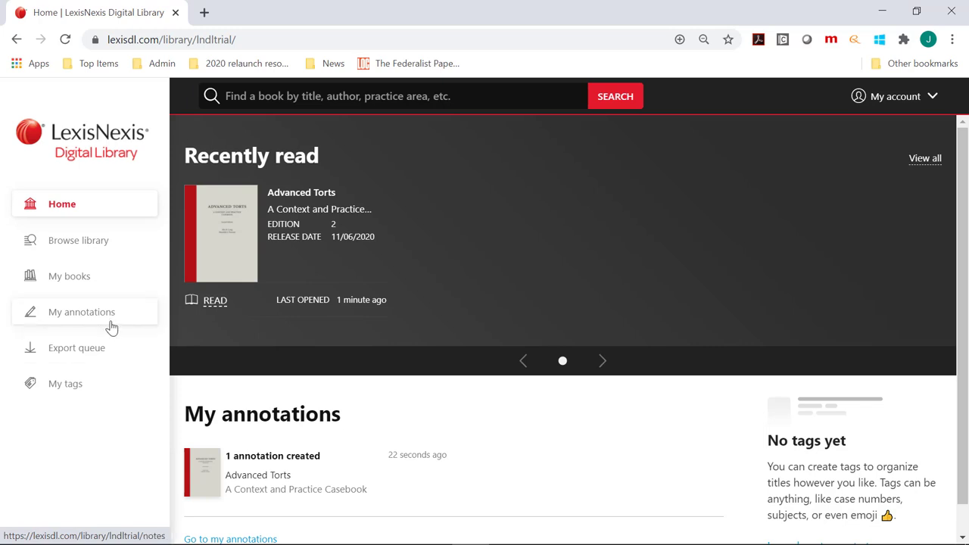
pyautogui.click(111, 324)
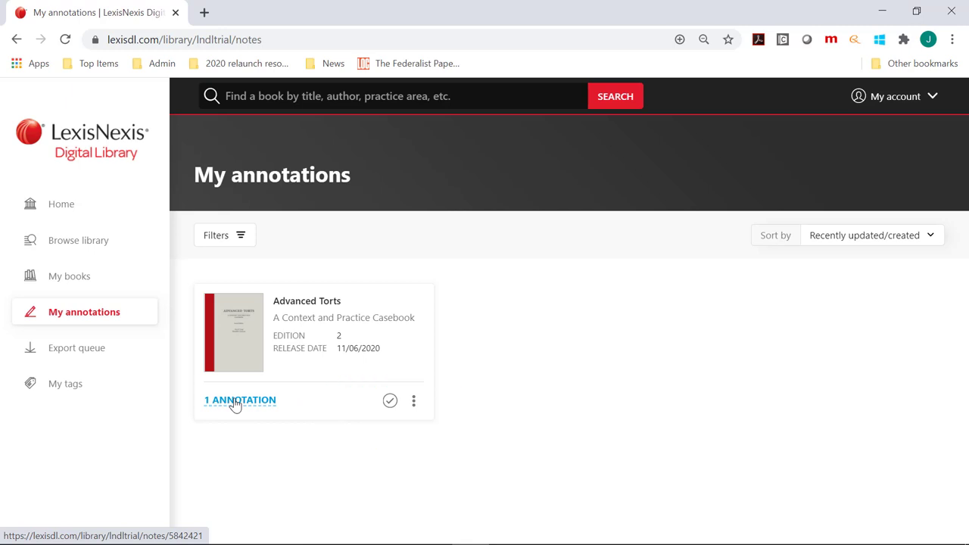
pyautogui.click(236, 402)
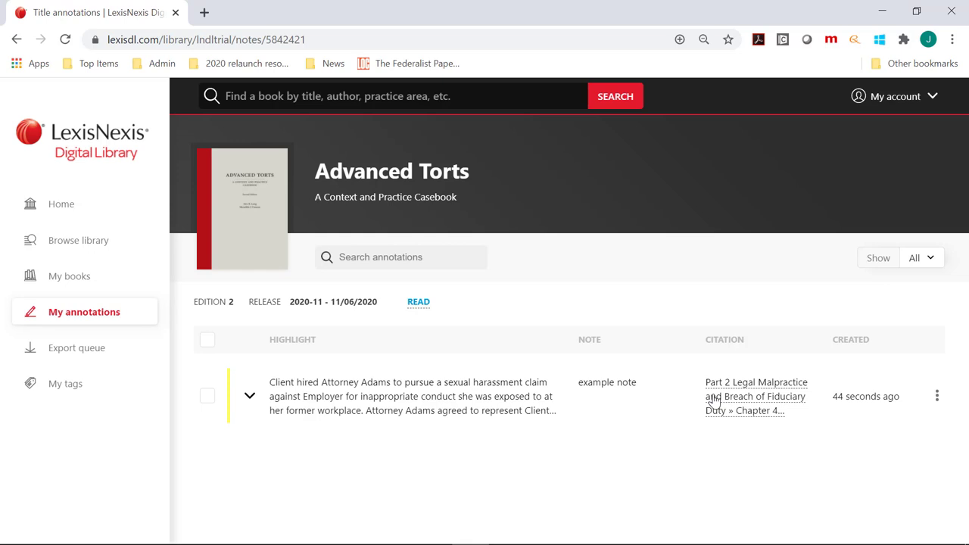
# Browse the library and open the title page of Analyzing Florida's Constitution
pyautogui.click(98, 246)
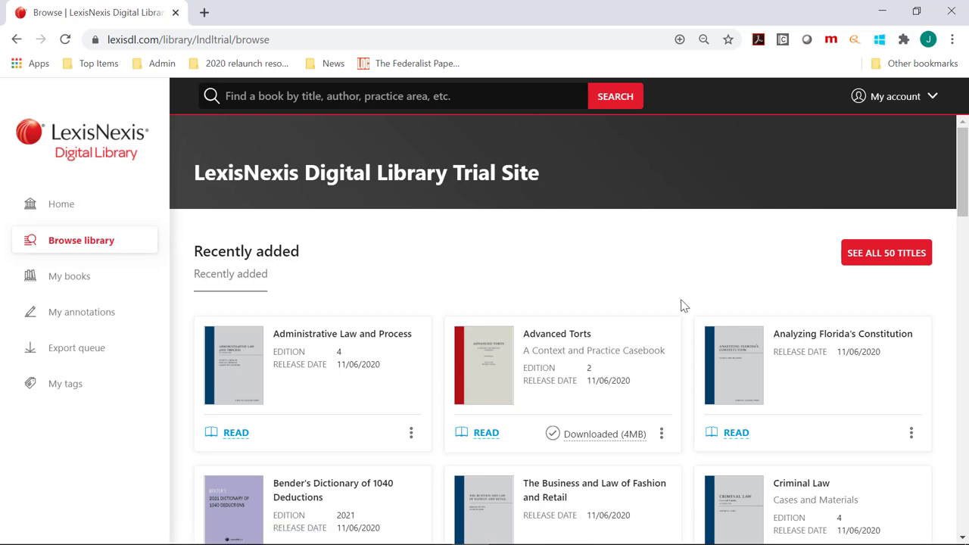
pyautogui.click(721, 378)
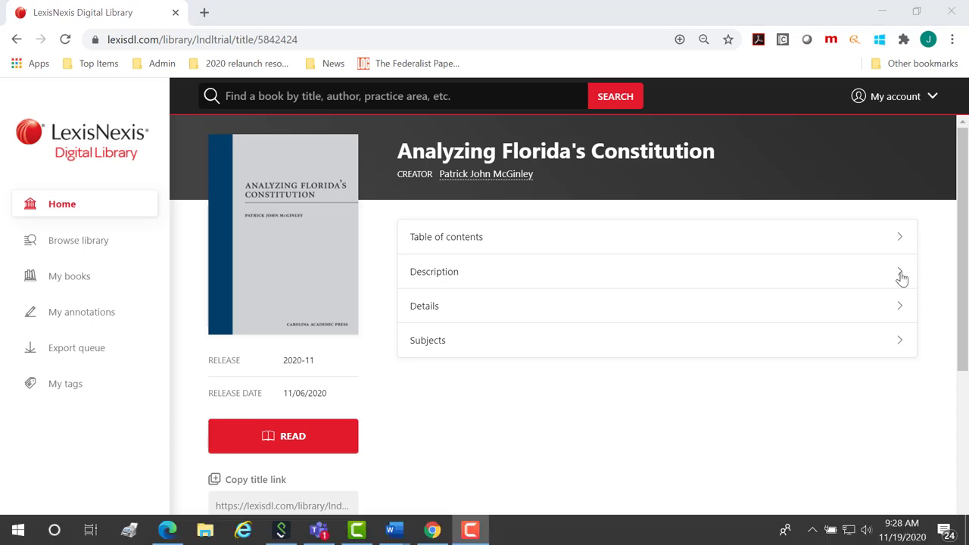
# Review the title's description, subjects and table of contents, including the sections of Chapter 2, and collapse each one after viewing
pyautogui.click(900, 274)
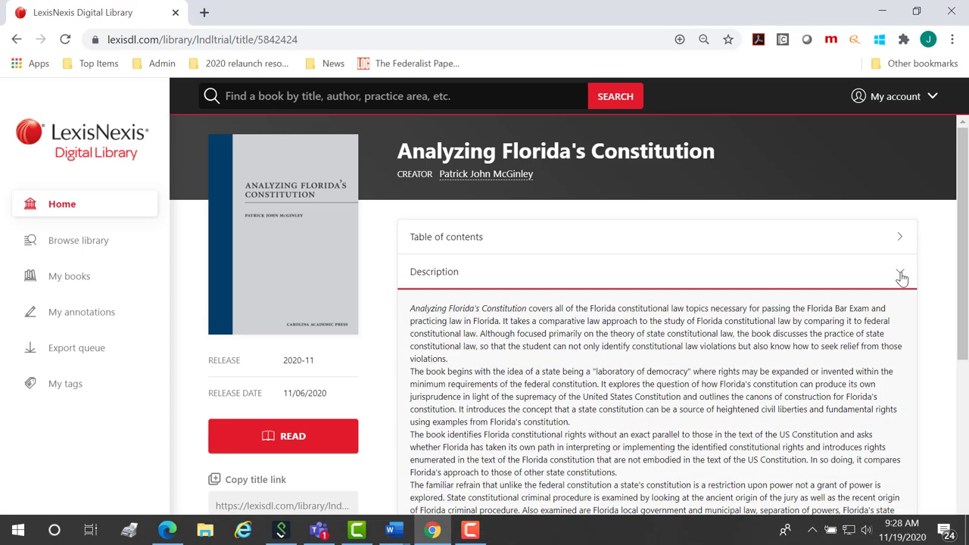
pyautogui.click(901, 276)
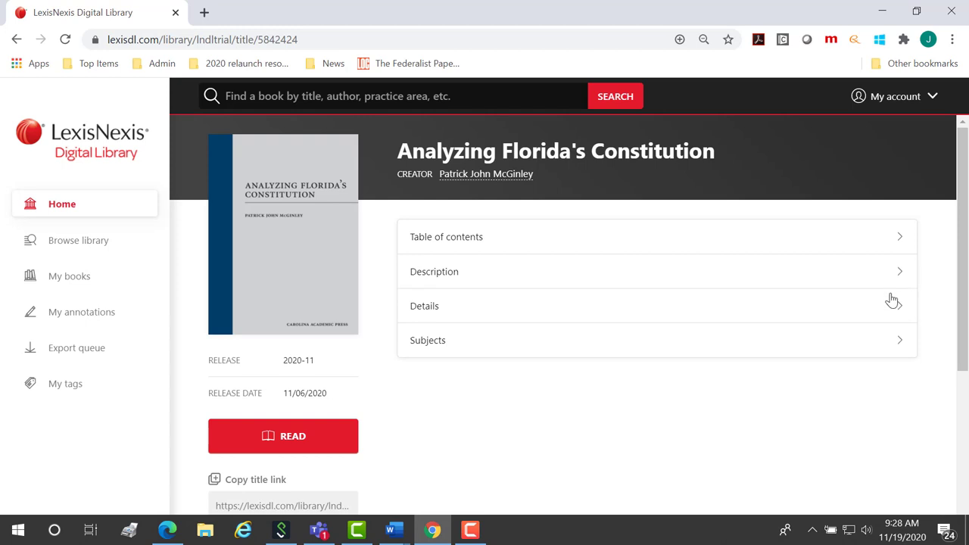
pyautogui.click(901, 345)
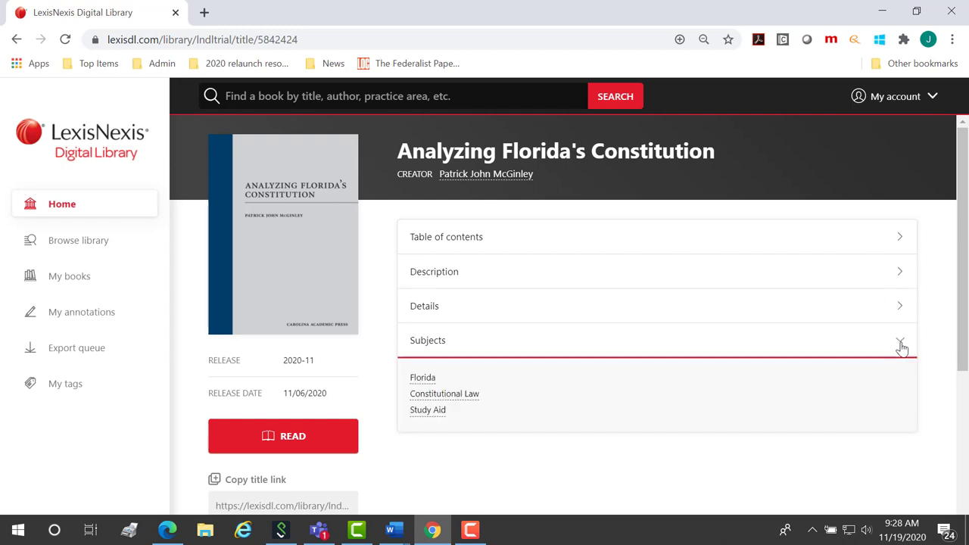
pyautogui.click(901, 345)
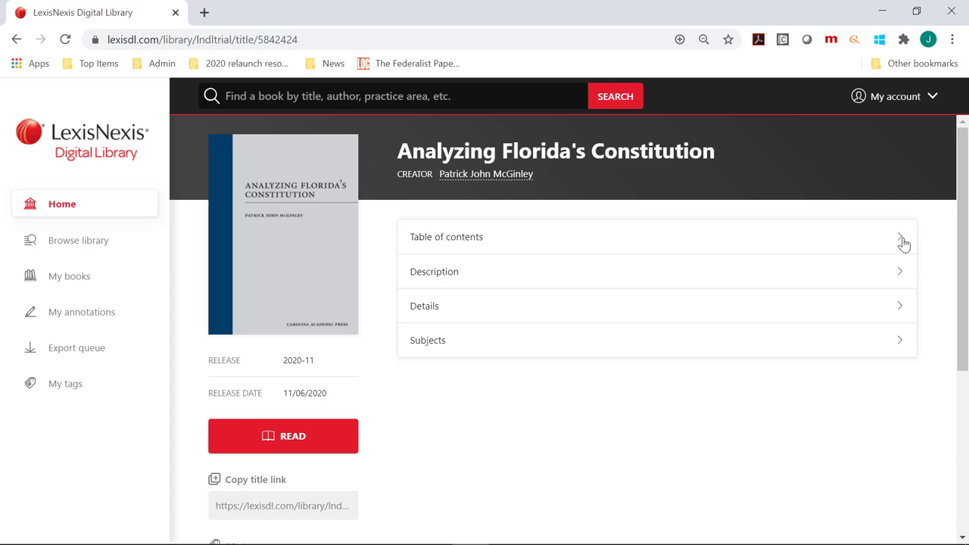
pyautogui.click(901, 239)
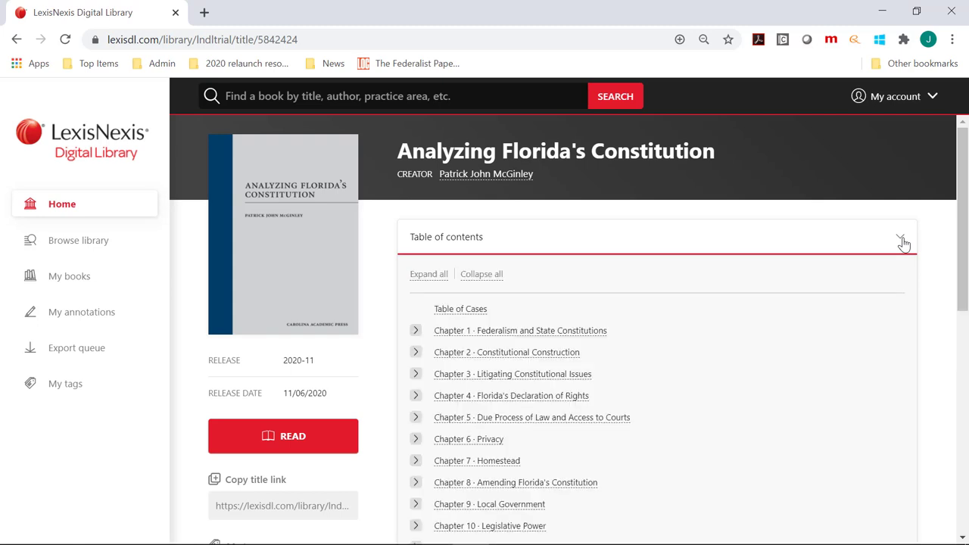
pyautogui.click(415, 353)
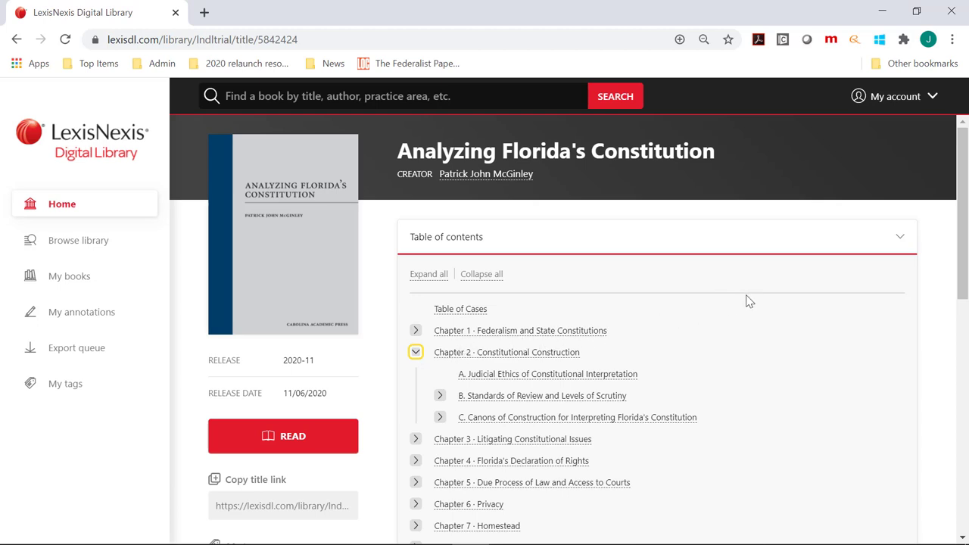
pyautogui.click(901, 241)
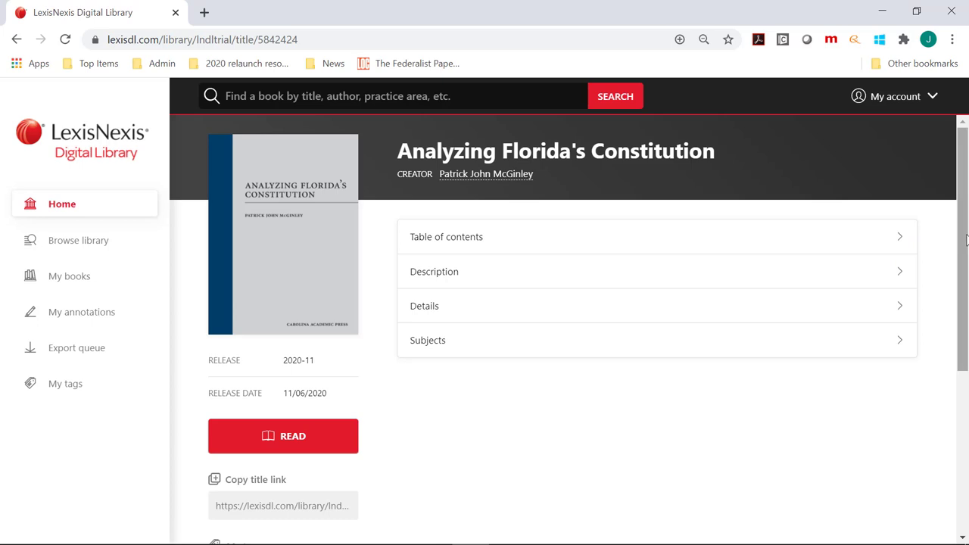
# Create a new tag named DEMO for Analyzing Florida's Constitution
pyautogui.moveTo(966, 239); pyautogui.dragTo(949, 317)
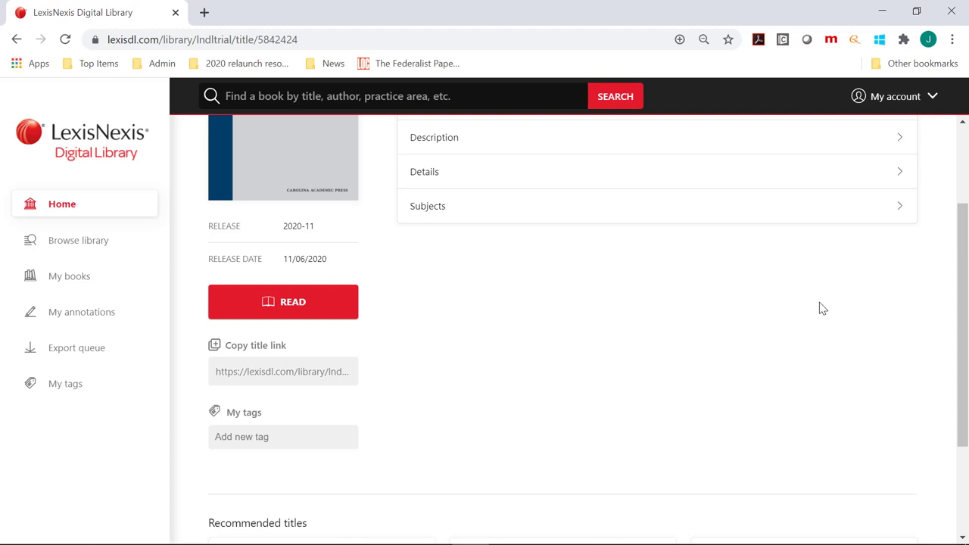
pyautogui.click(259, 438)
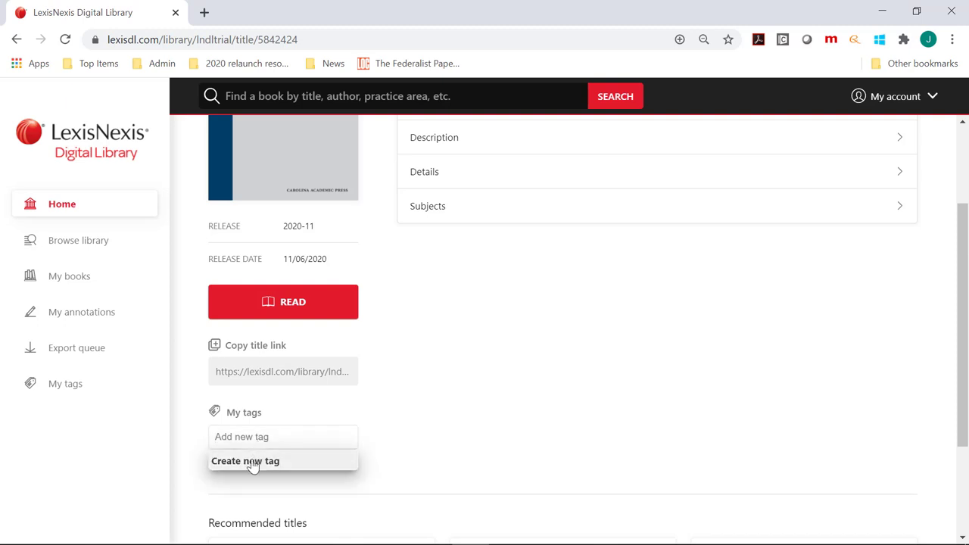
pyautogui.click(253, 463)
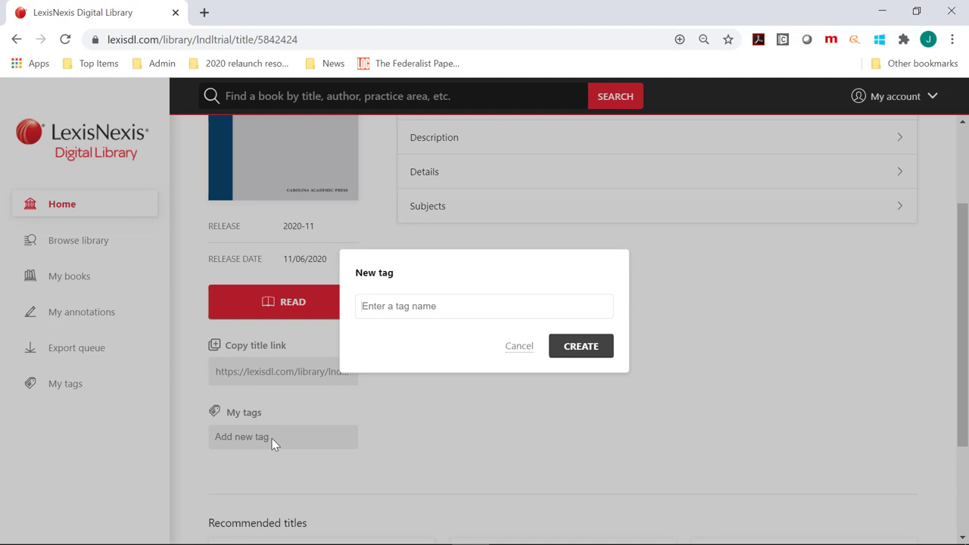
pyautogui.write('DEMO')
pyautogui.click(581, 350)
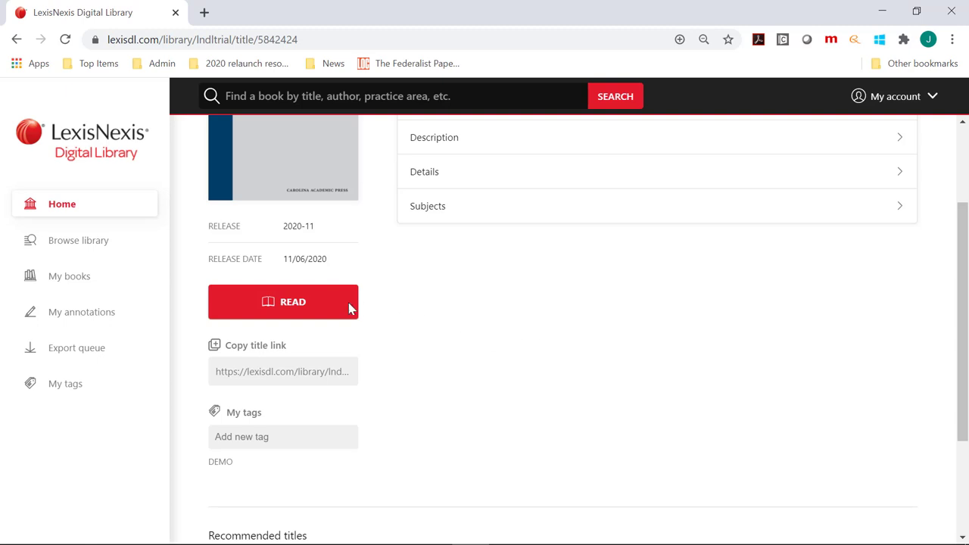
# Return to the home page, open the DEMO tag in My tags and delete it
pyautogui.click(79, 210)
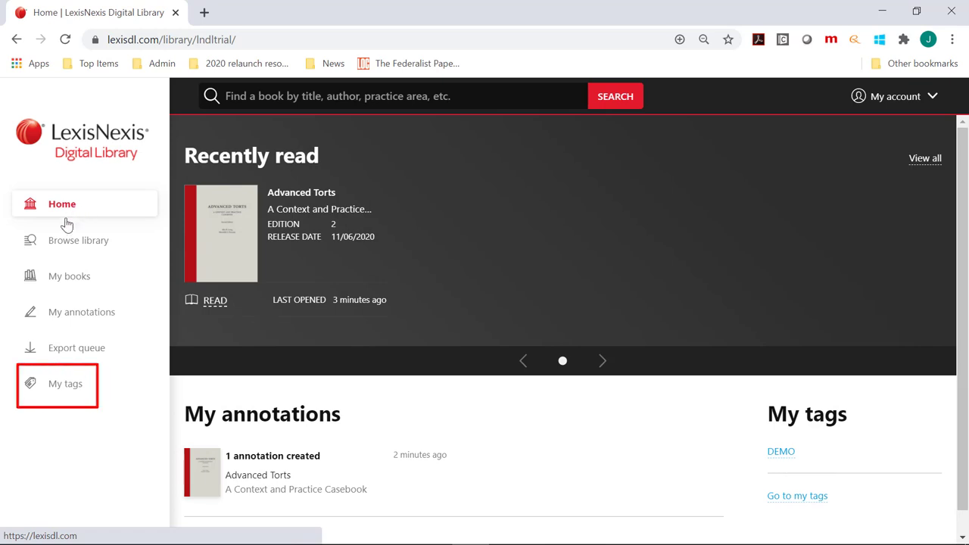
pyautogui.click(60, 391)
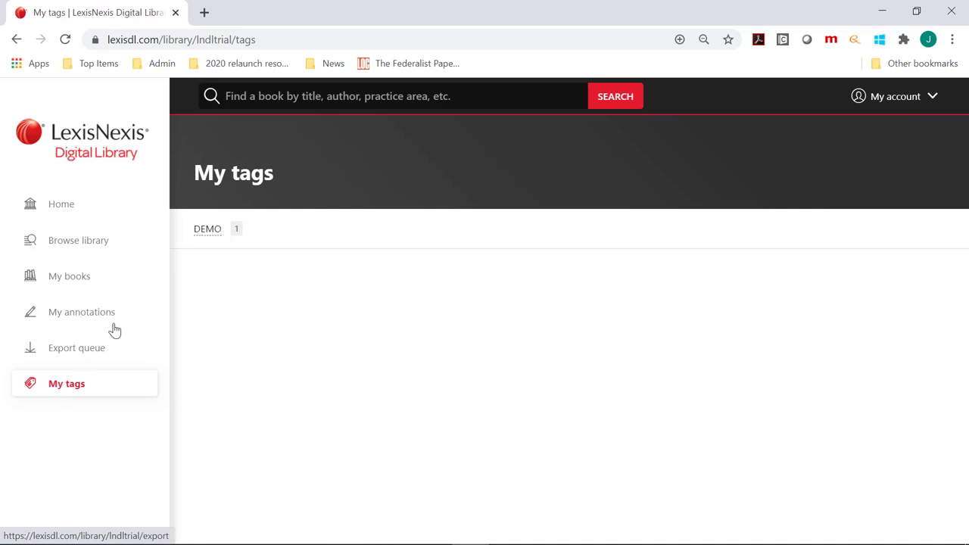
pyautogui.click(204, 231)
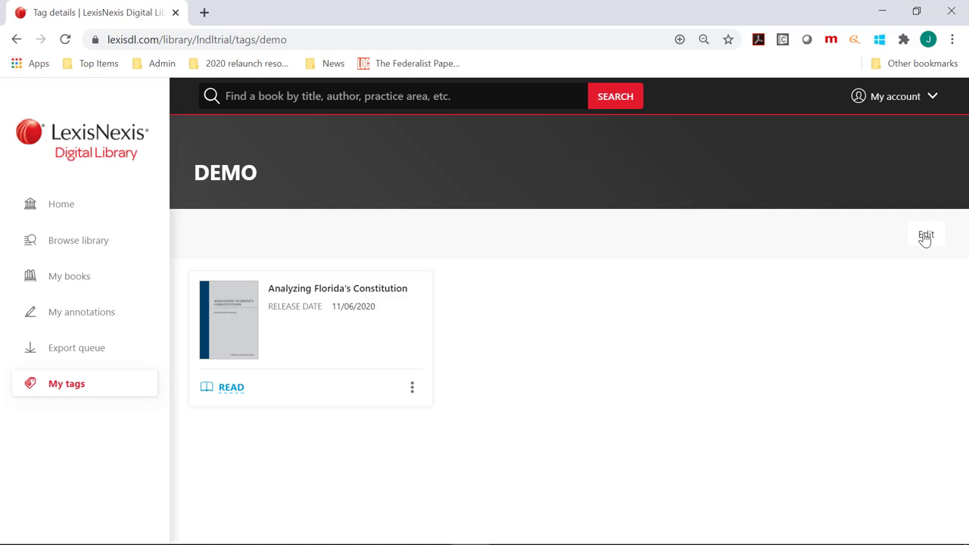
pyautogui.click(925, 237)
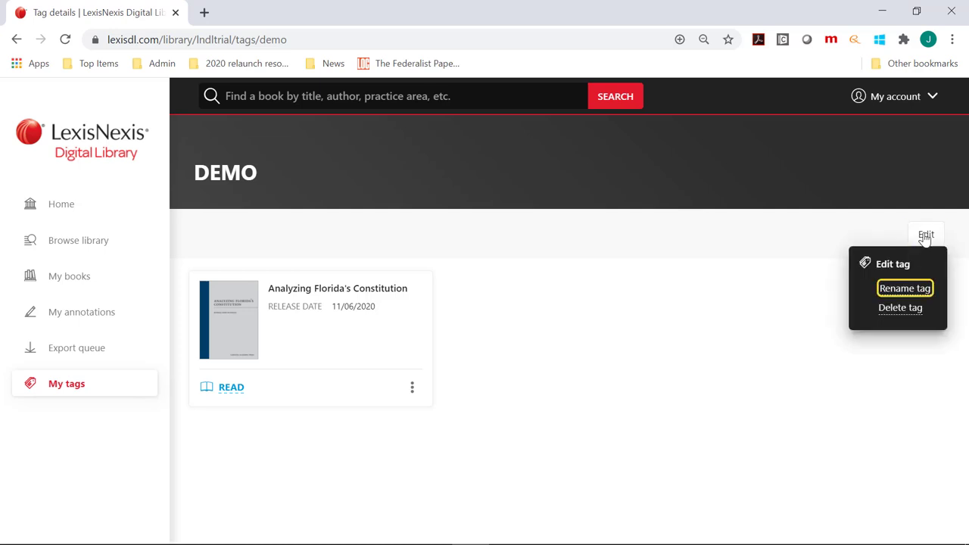
pyautogui.click(905, 309)
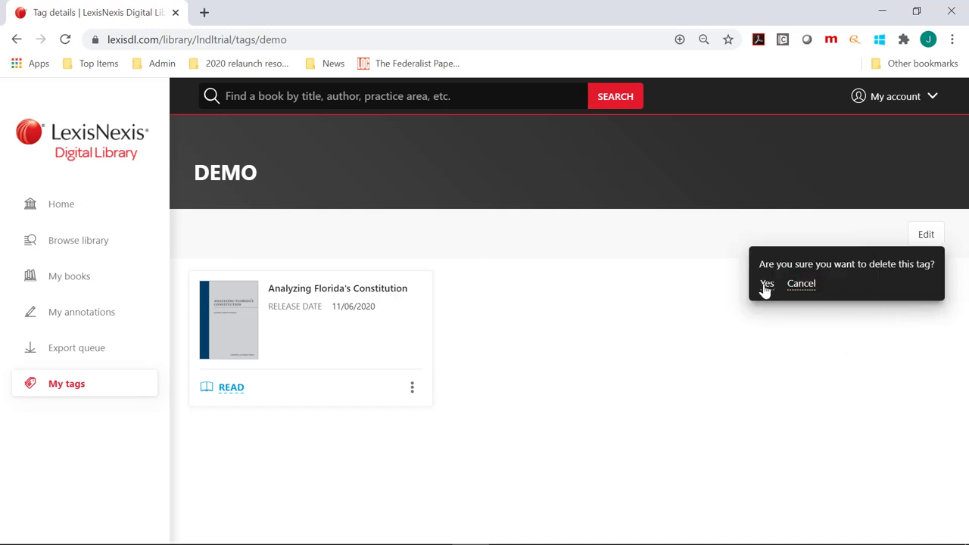
pyautogui.click(766, 284)
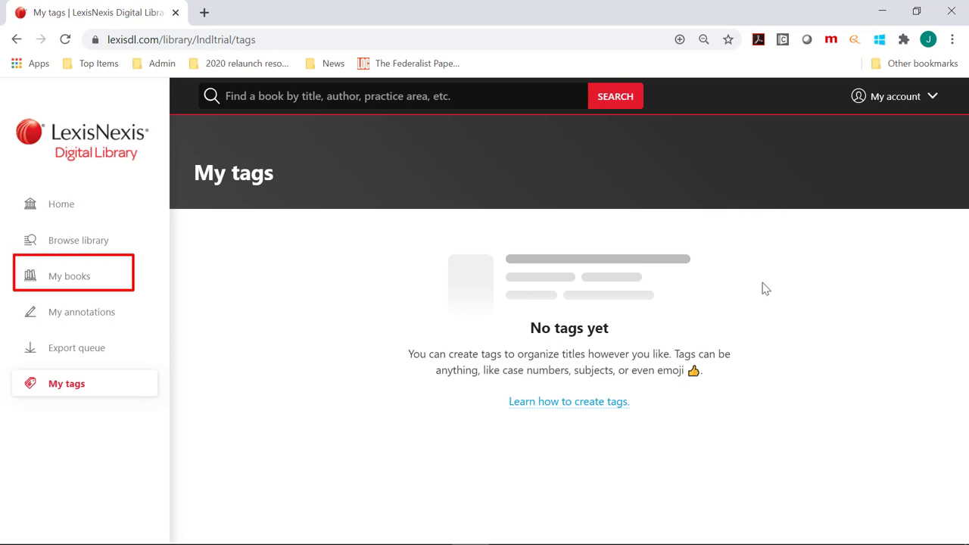
# View the reading history in My books, and browse the library's full subject list to open the Litigation titles
pyautogui.click(76, 279)
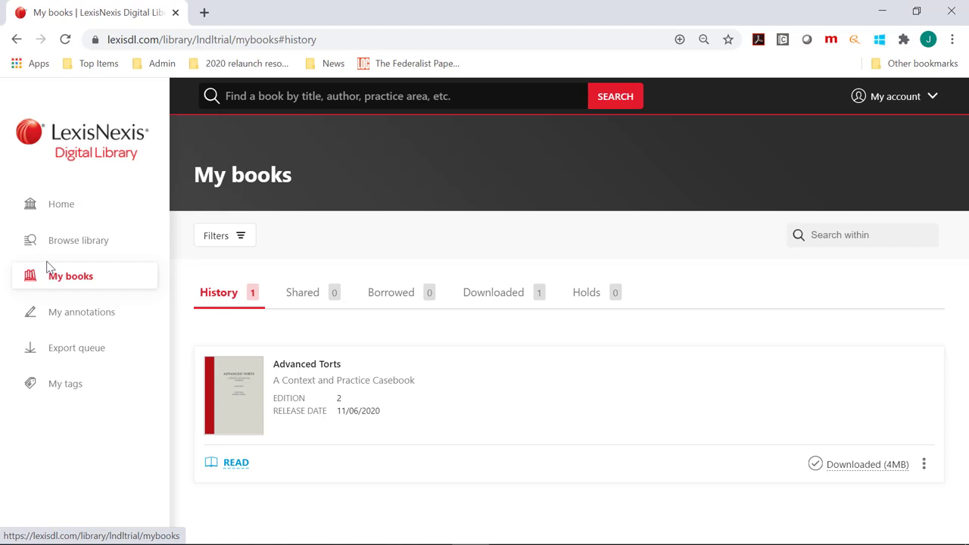
pyautogui.click(53, 241)
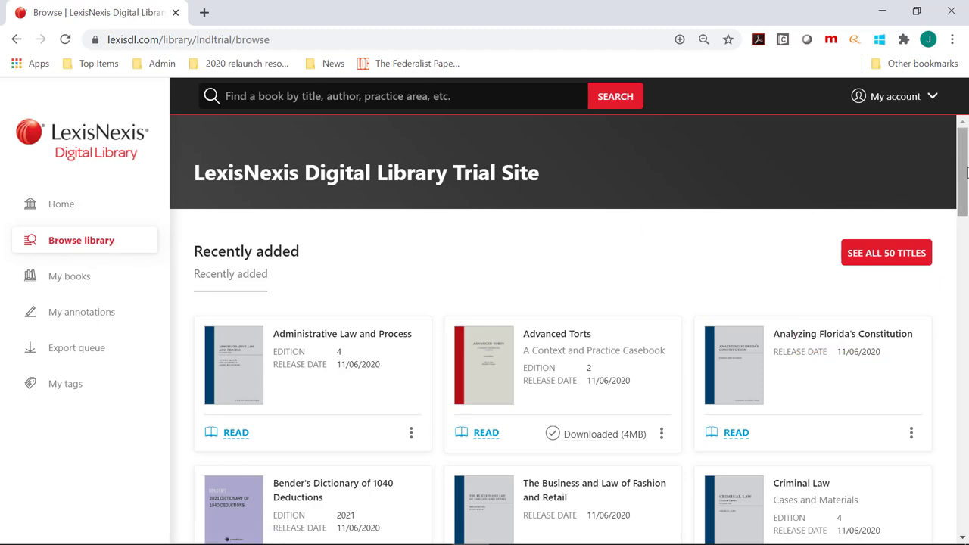
pyautogui.moveTo(965, 173); pyautogui.dragTo(955, 519)
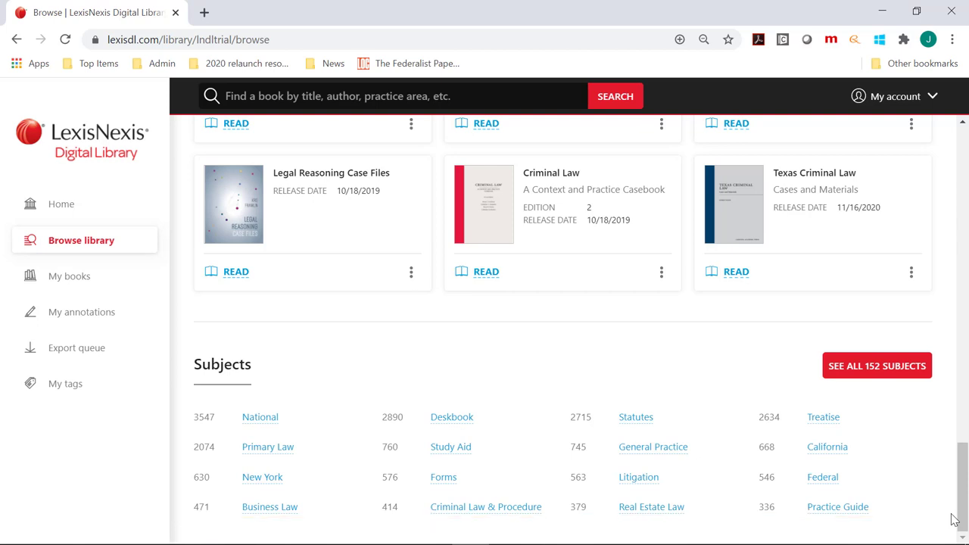
pyautogui.click(871, 375)
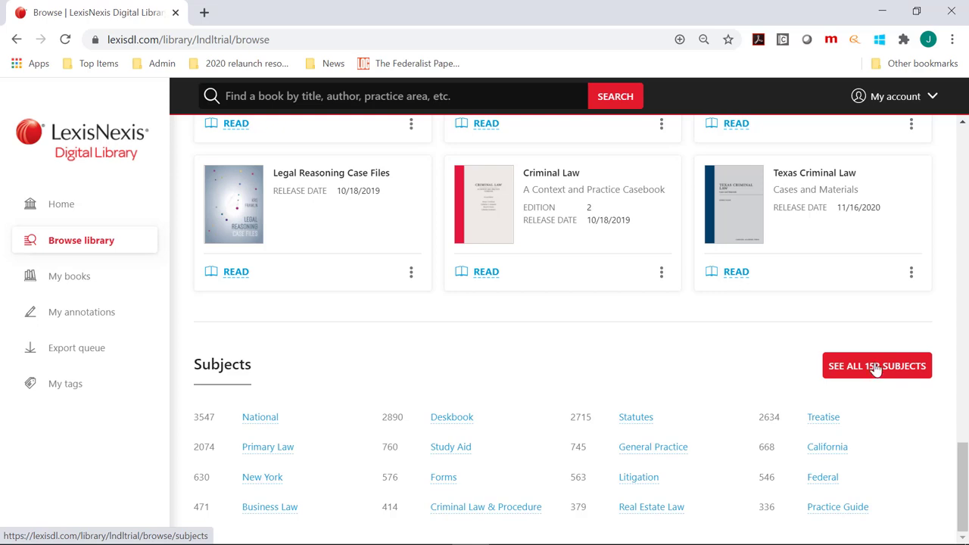
pyautogui.click(876, 369)
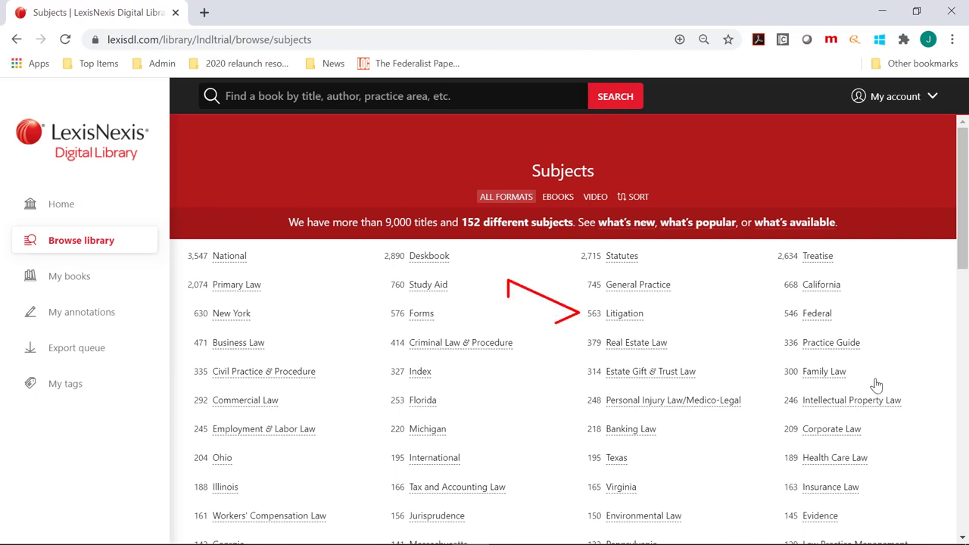
pyautogui.click(619, 316)
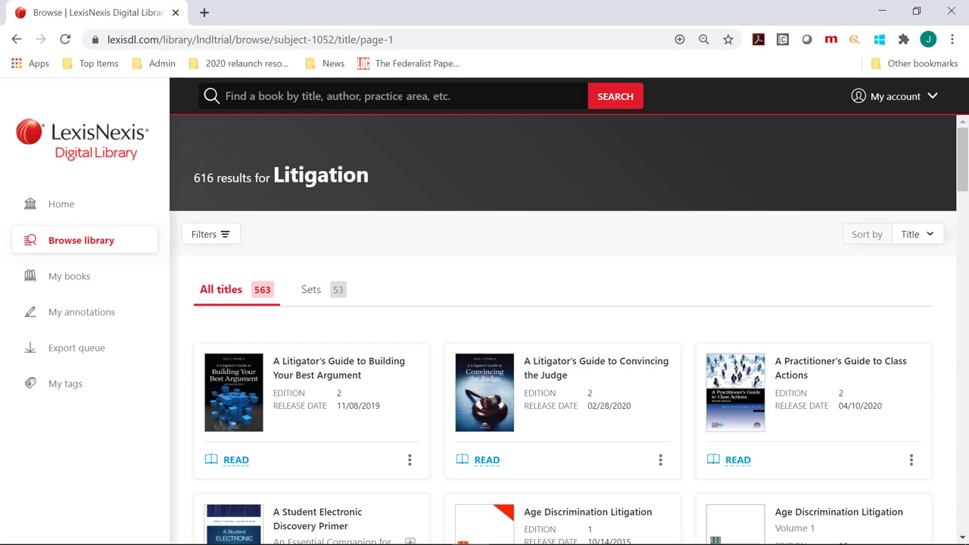
# Search the library for Moore's and open the Moore's Federal Practice (3) set from the matching sets
pyautogui.click(404, 96)
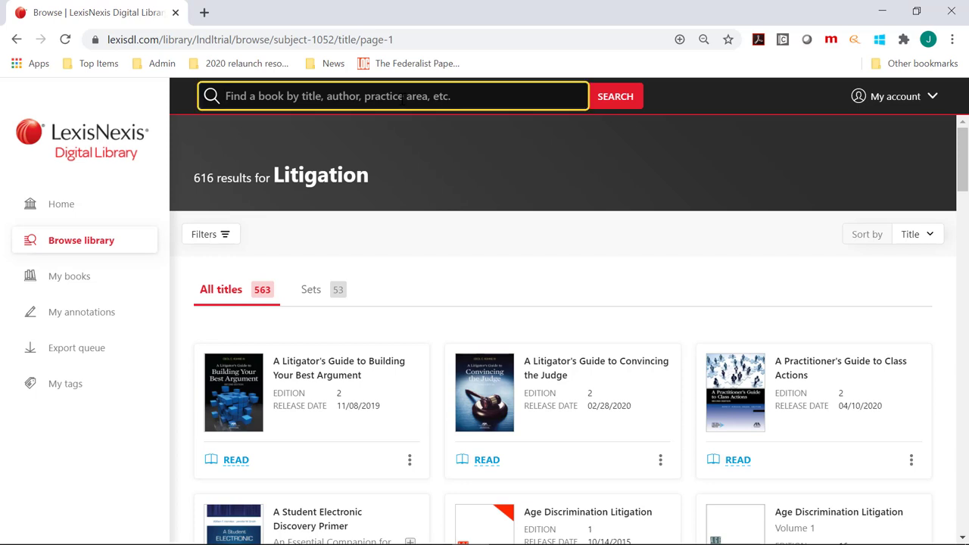
pyautogui.write('Moore')
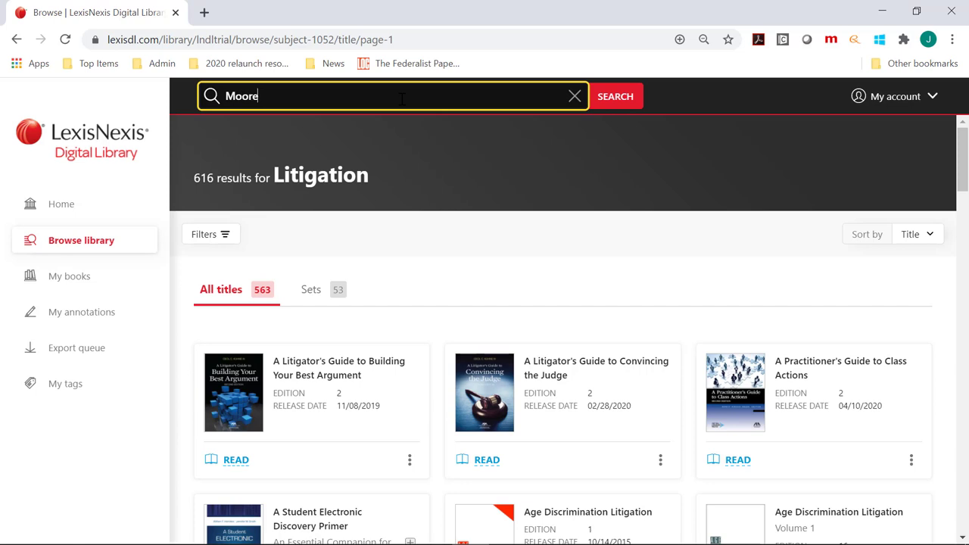
pyautogui.write("'s")
pyautogui.press('Return')
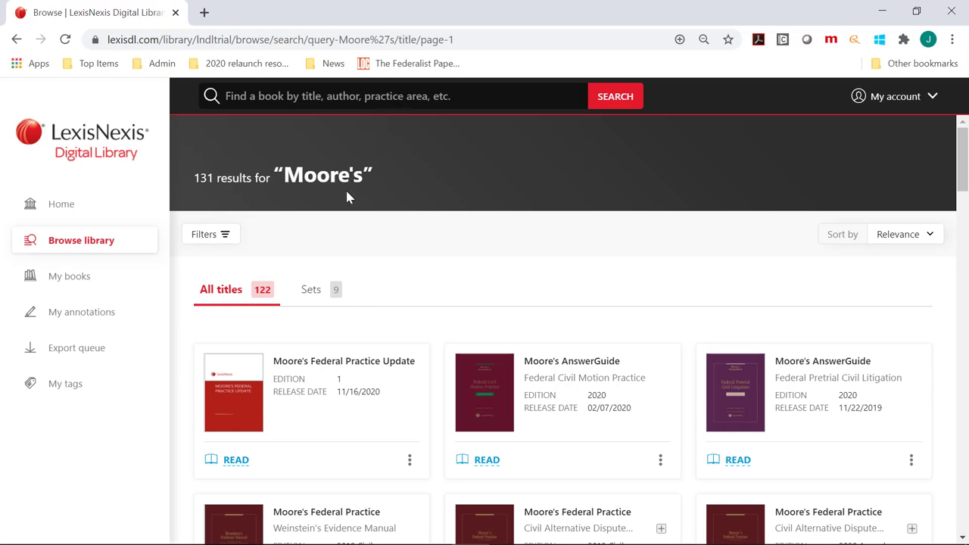
pyautogui.click(316, 295)
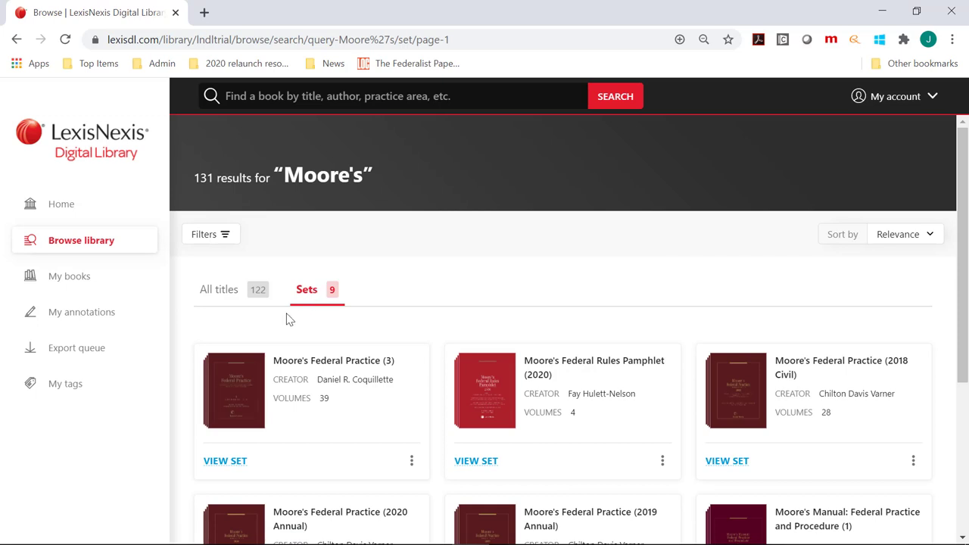
pyautogui.click(240, 394)
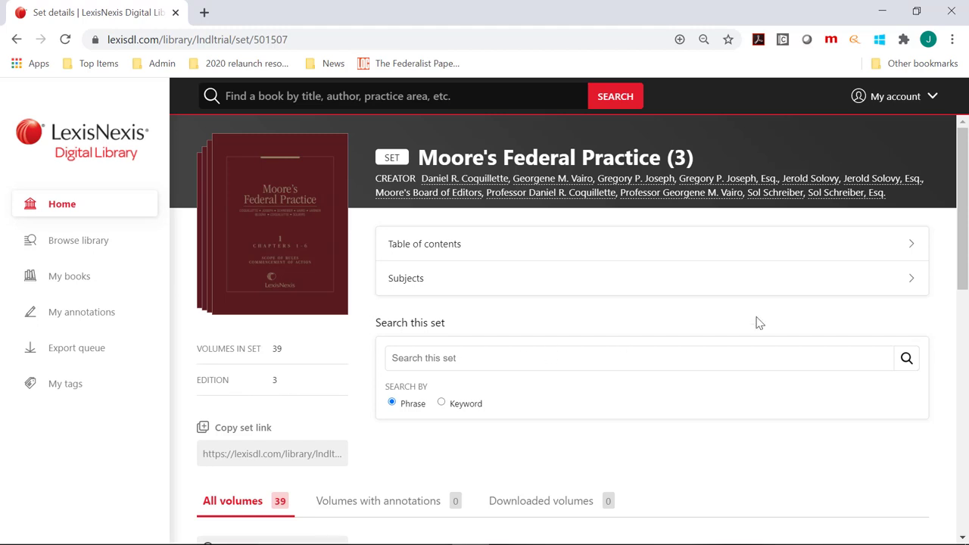
# Review the set's table of contents for Volume 3, including the chapters under Civil Rules 13–16, and collapse it after viewing
pyautogui.click(912, 245)
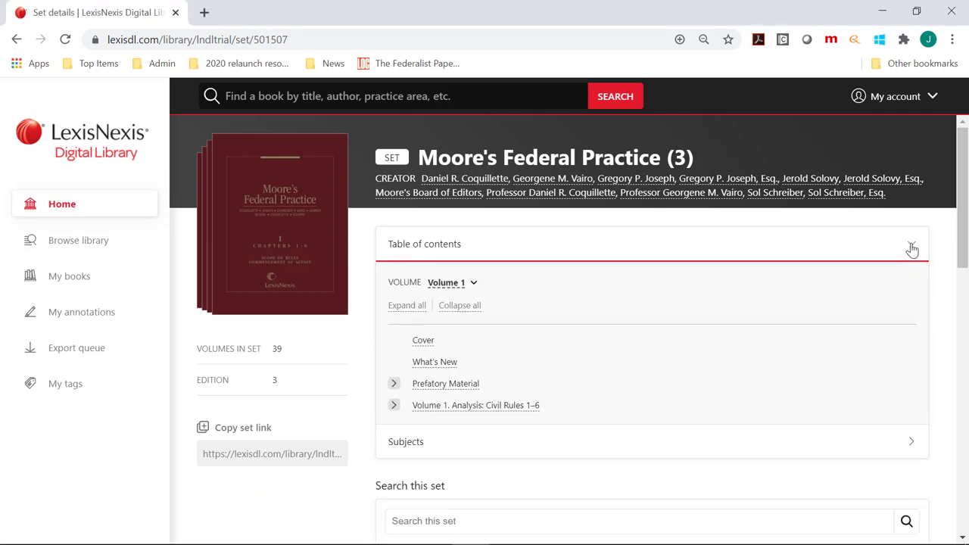
pyautogui.click(472, 284)
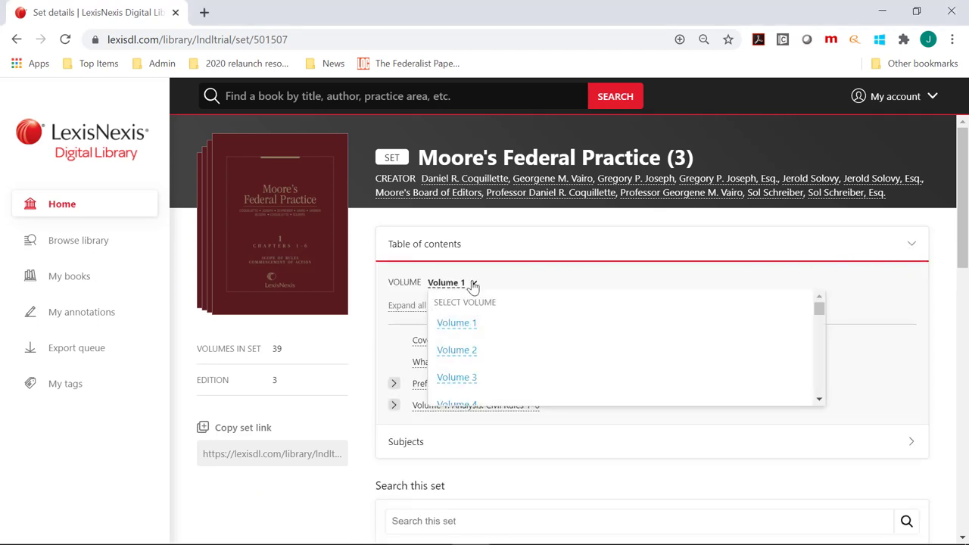
pyautogui.click(466, 378)
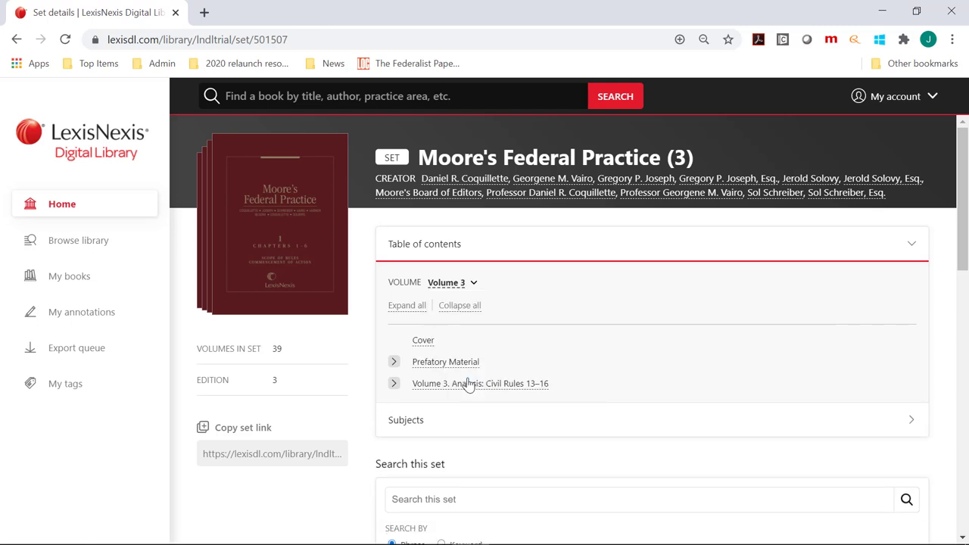
pyautogui.click(394, 384)
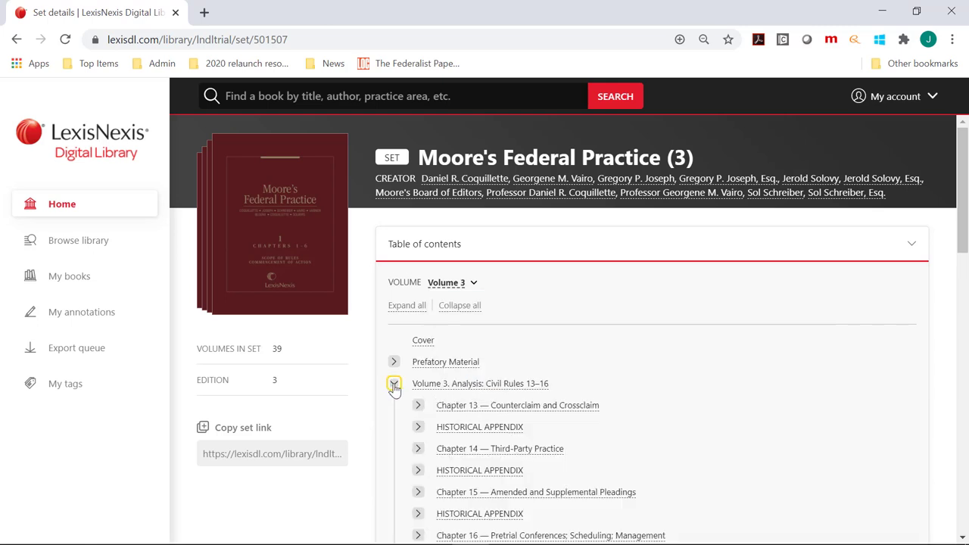
pyautogui.click(394, 384)
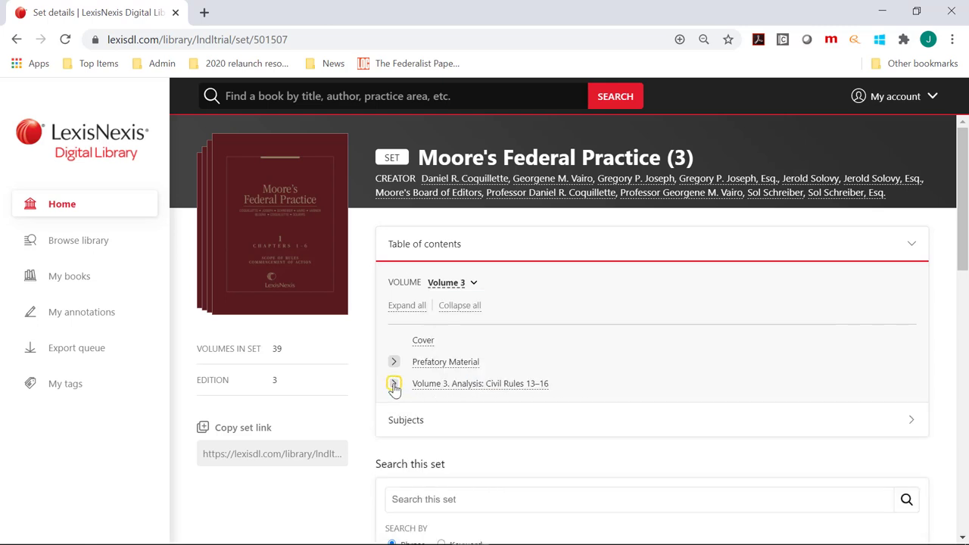
pyautogui.click(912, 247)
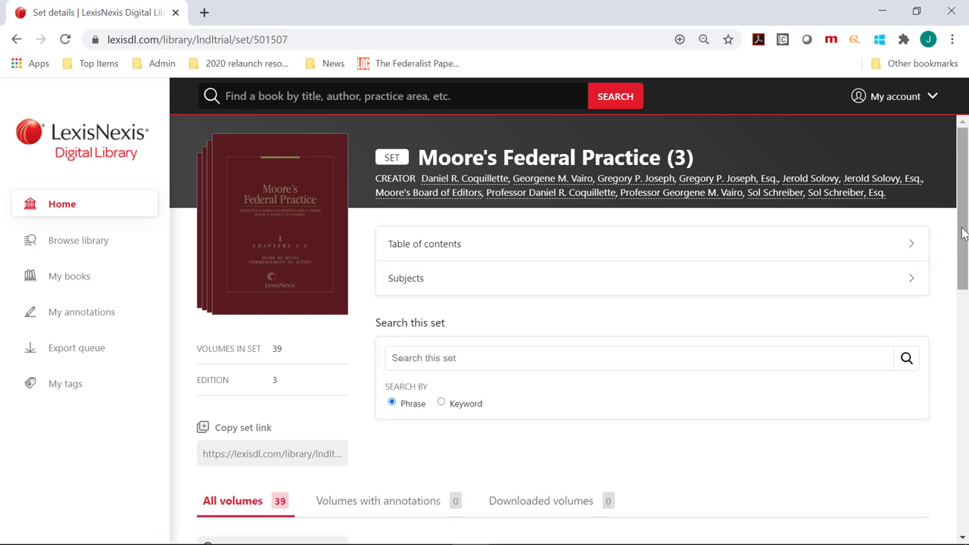
# Open Volume 5 of Moore's Federal Practice from the set's volumes, review its title page and set search options, and return to the home page
pyautogui.moveTo(963, 233); pyautogui.dragTo(934, 381)
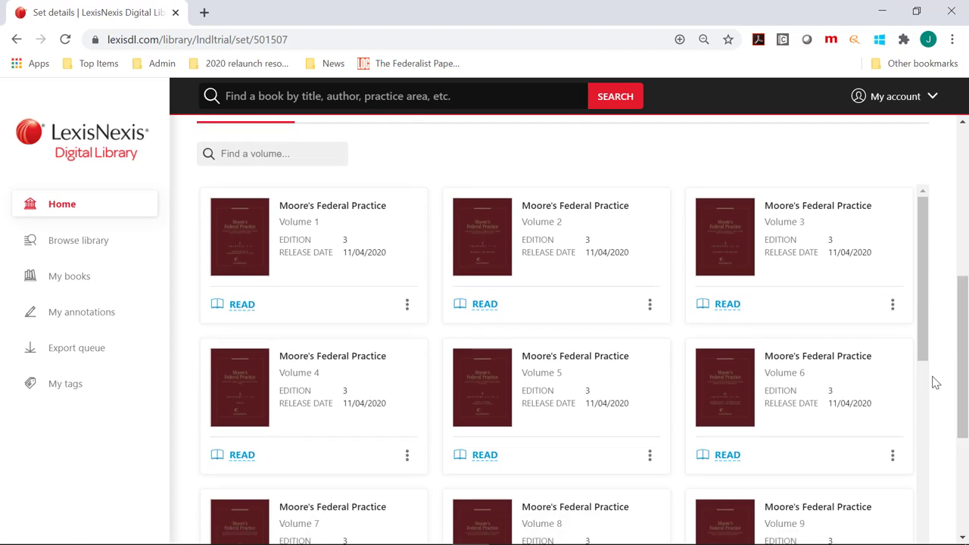
pyautogui.click(493, 391)
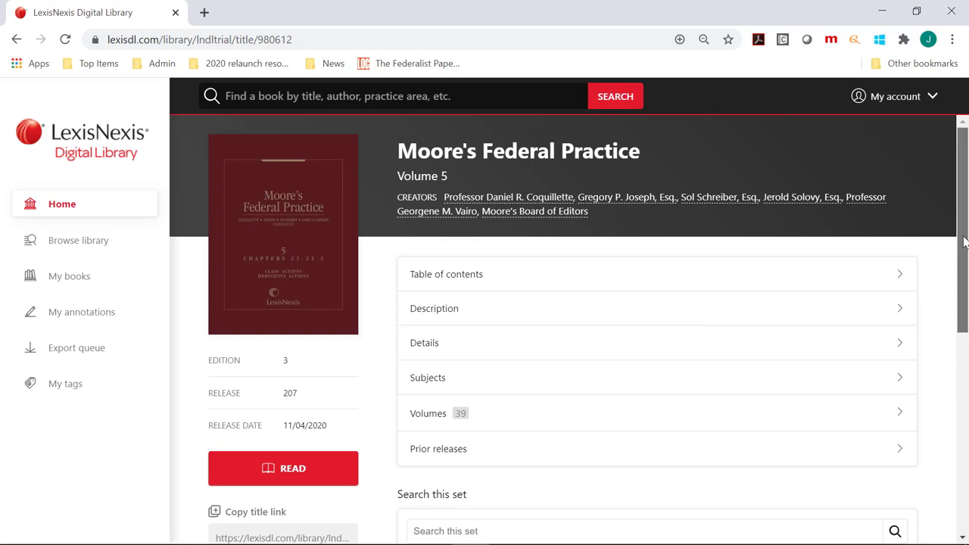
pyautogui.moveTo(963, 240); pyautogui.dragTo(964, 327)
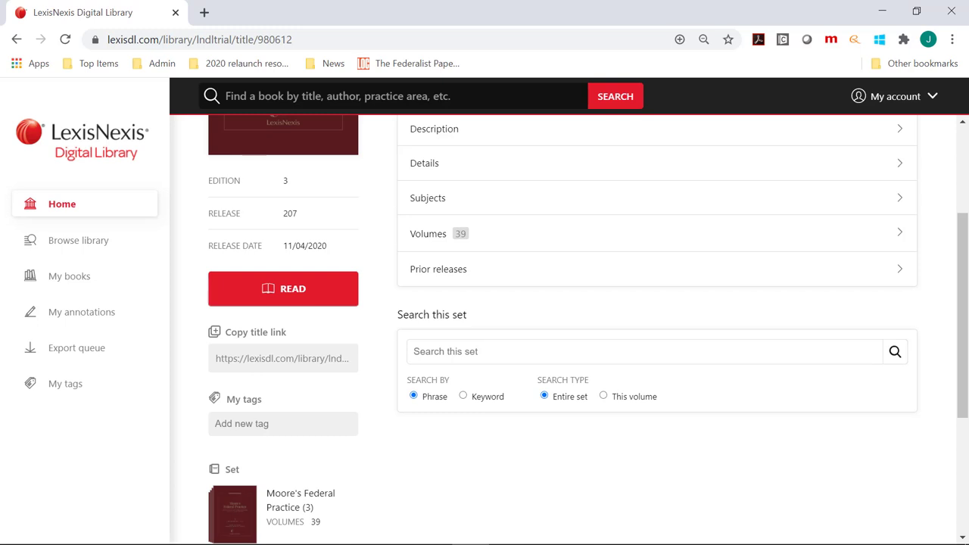
pyautogui.click(130, 207)
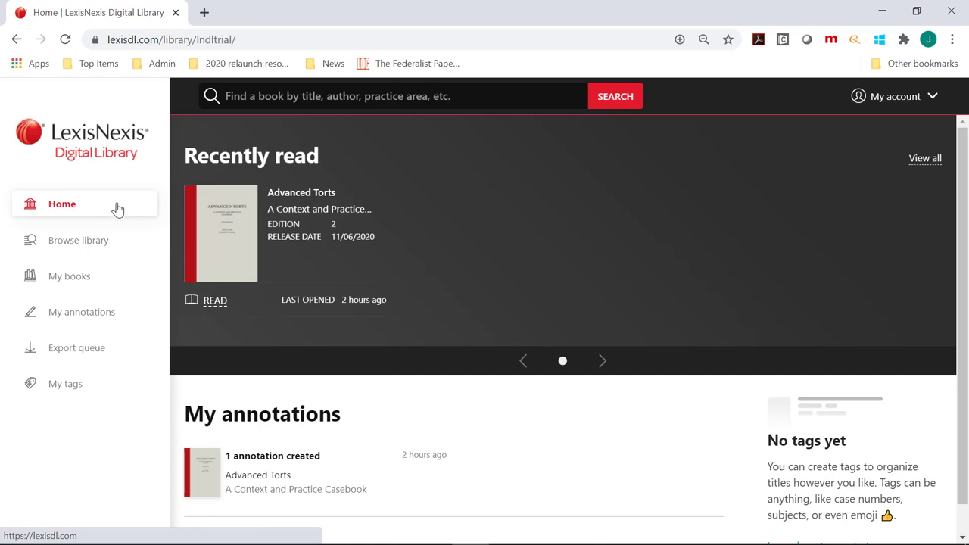